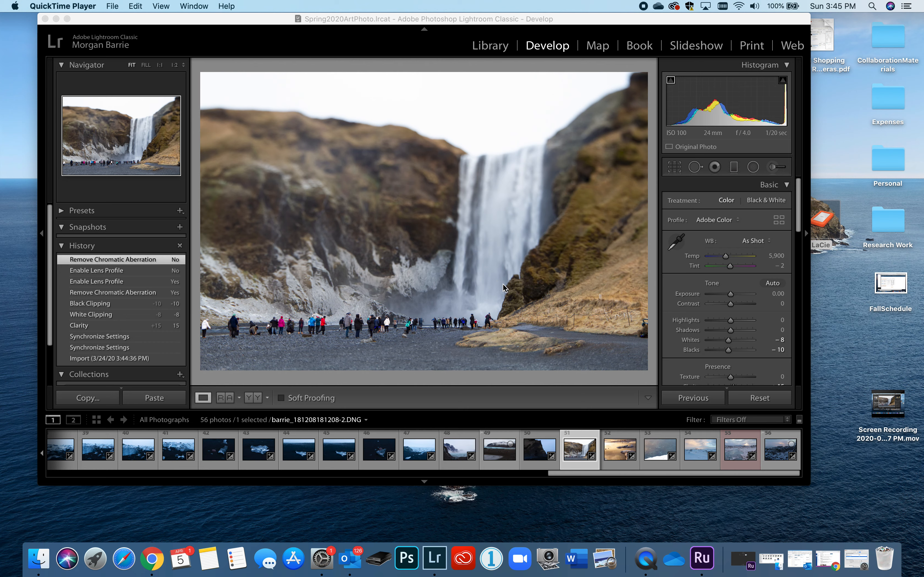
Try the waterfall photo's Vibrance at +57, −100 and +100, and settle on +26
scroll(723, 304, down, 1)
scroll(759, 338, down, 2)
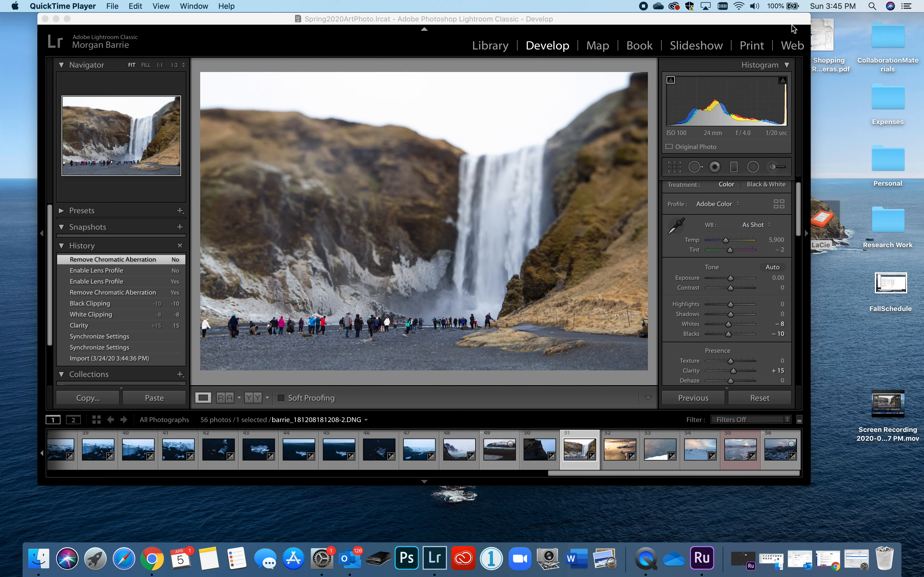
scroll(761, 273, down, 2)
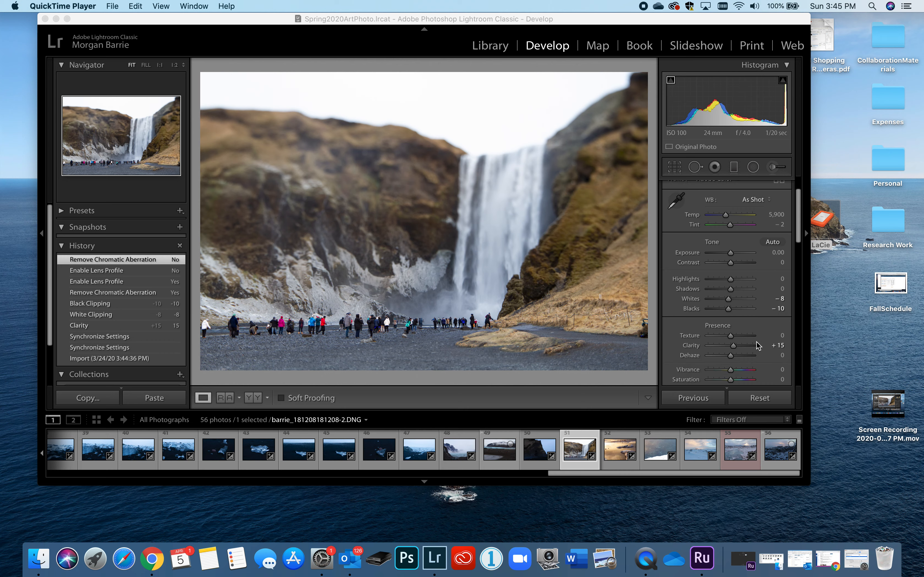
scroll(750, 346, down, 1)
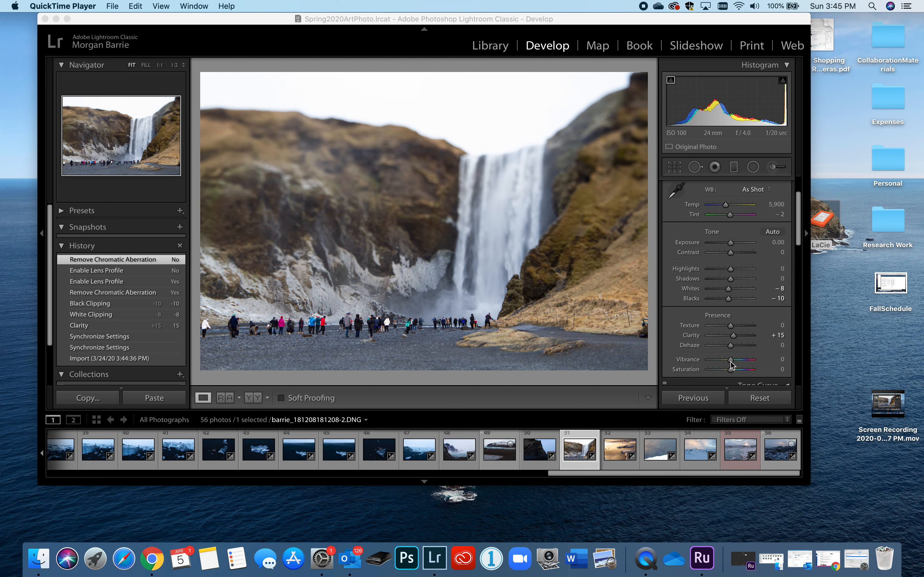
click(730, 361)
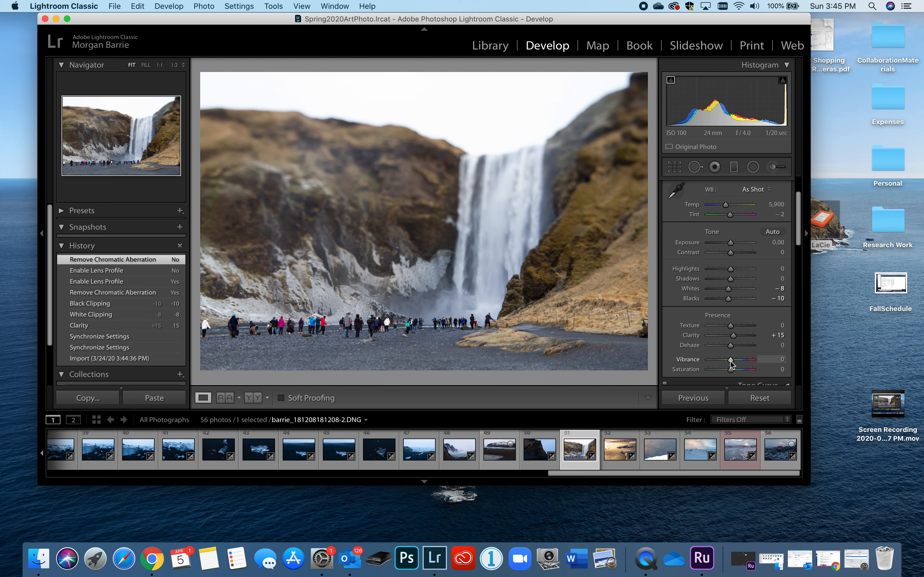
drag(729, 360, 742, 360)
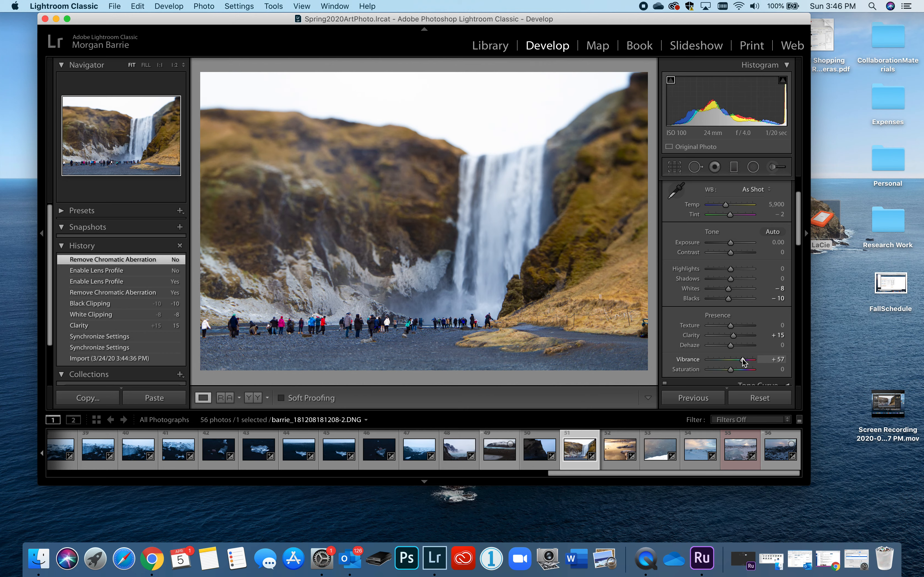
drag(742, 360, 691, 360)
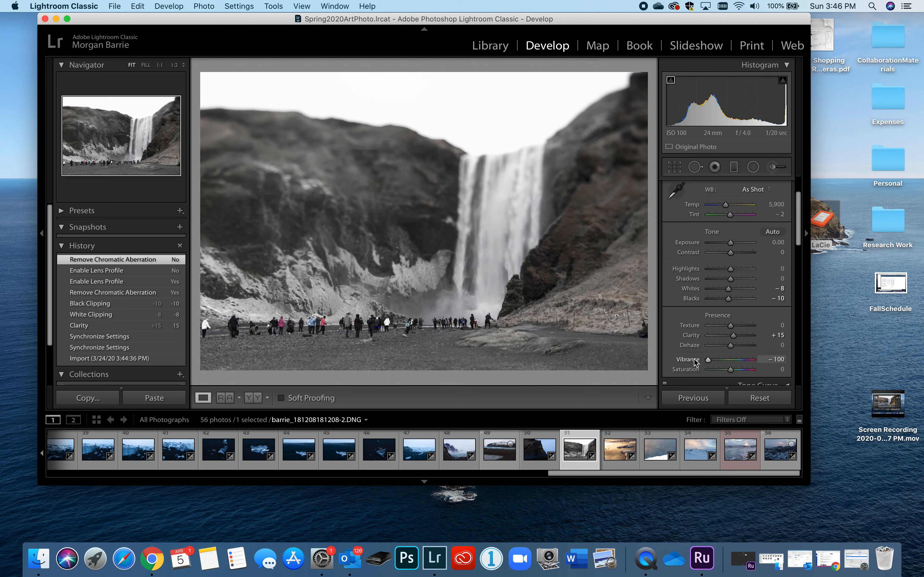
drag(707, 359, 761, 352)
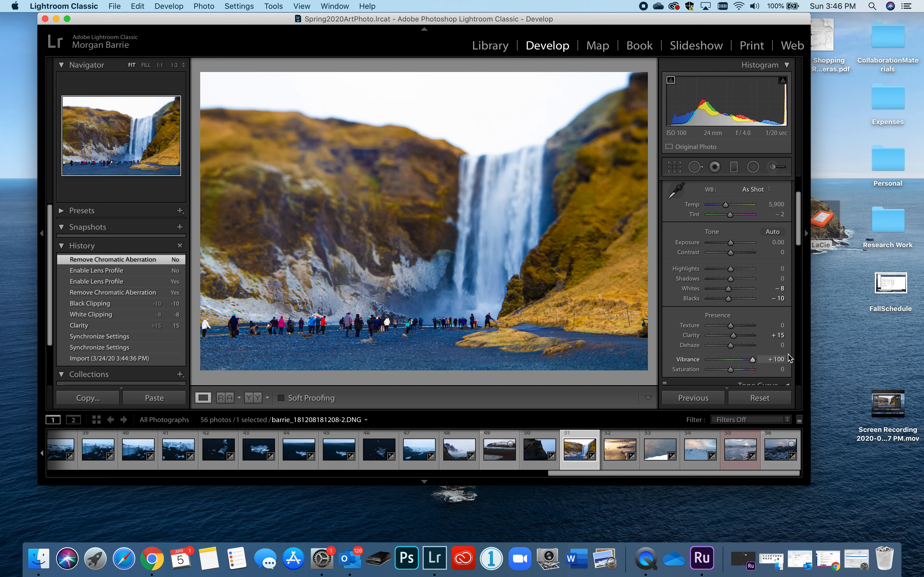
drag(754, 359, 739, 363)
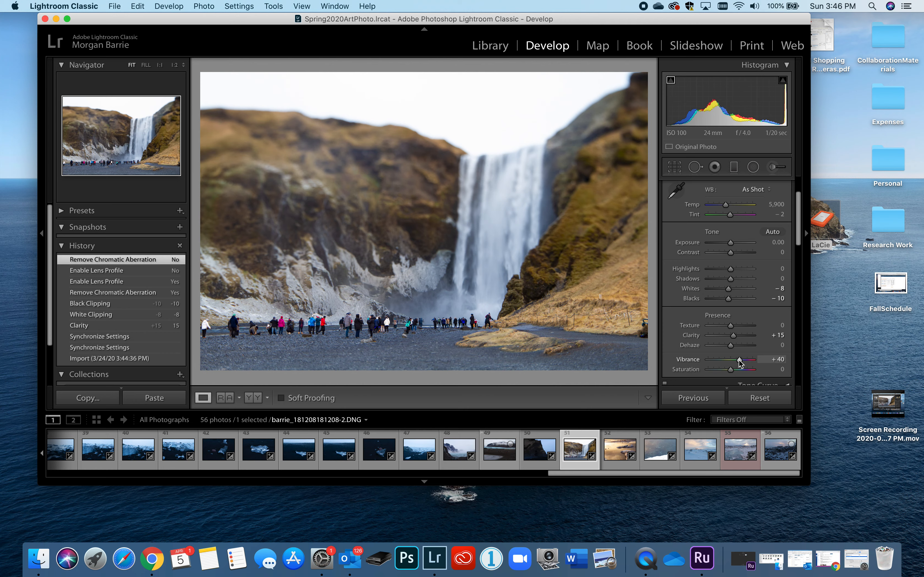
drag(739, 364, 736, 361)
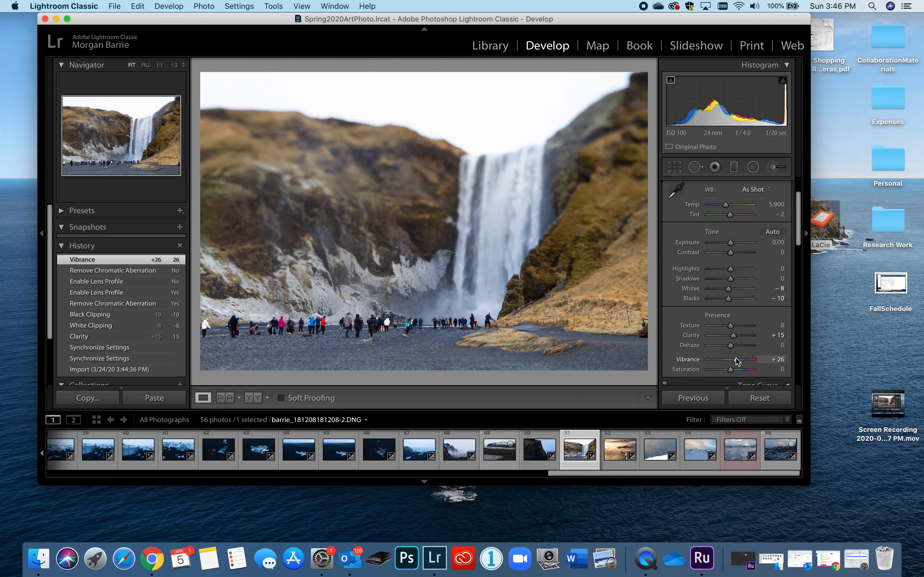
Try a stronger Vibrance of +79 on the photo and reset Vibrance to 0
drag(737, 362, 747, 362)
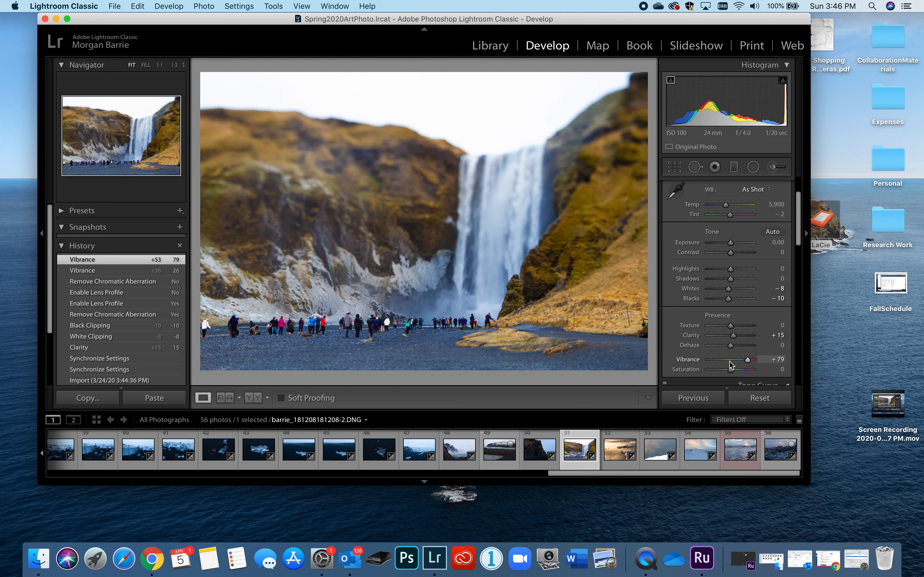
click(729, 360)
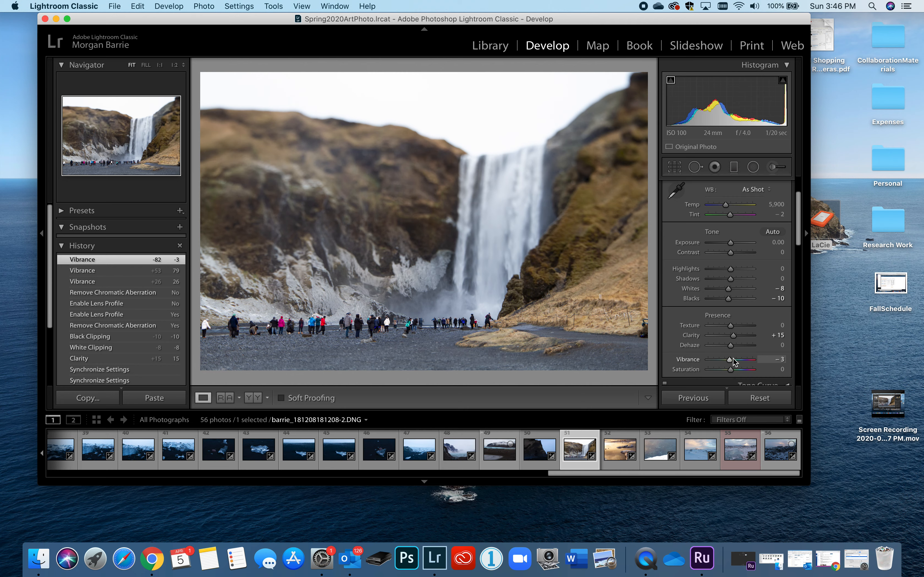
click(783, 359)
text(0)
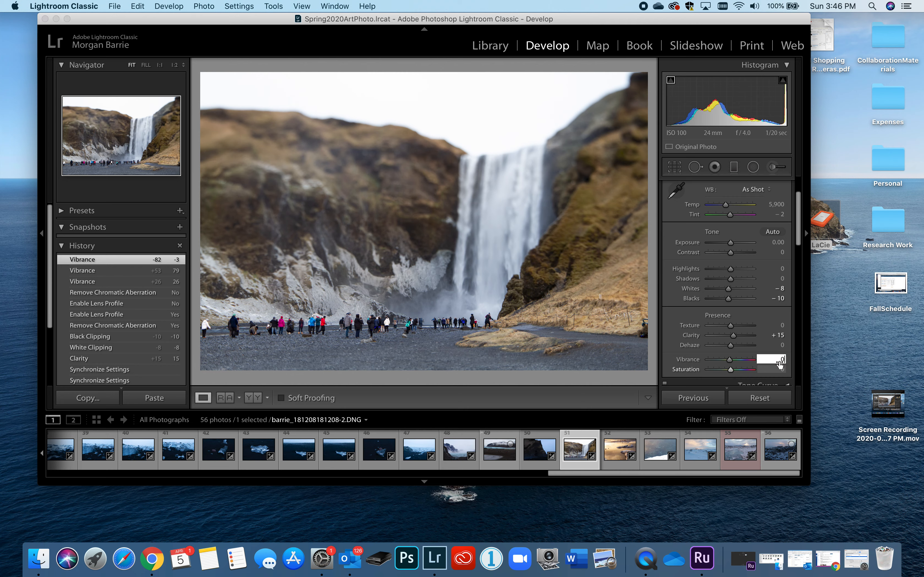
Test the photo's overall Saturation at +100 and −100, and set it to +1
drag(733, 371, 781, 369)
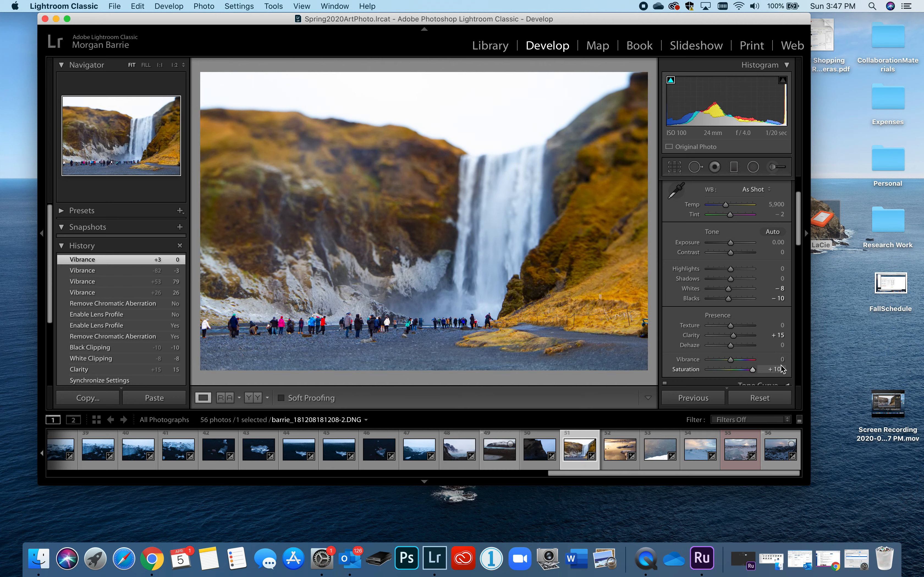
drag(781, 365, 677, 361)
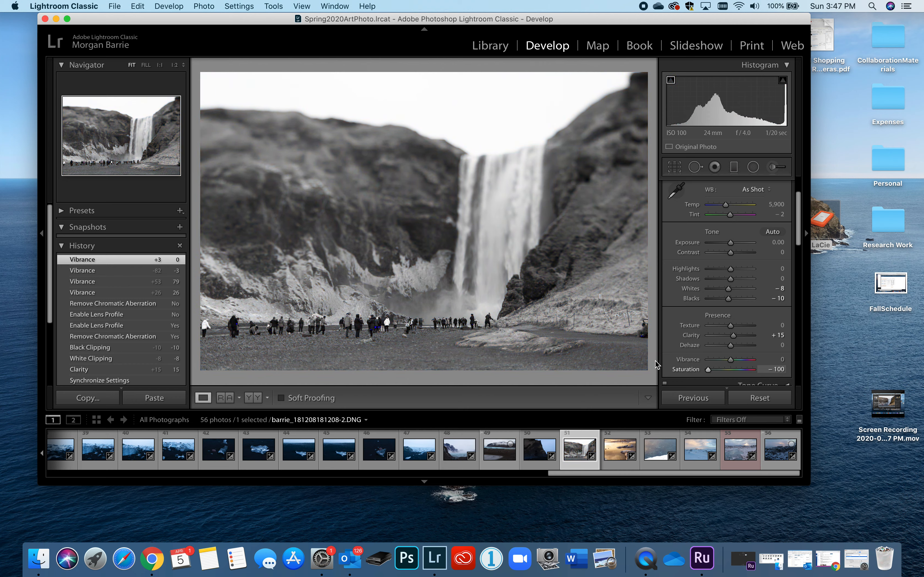
drag(710, 370, 729, 375)
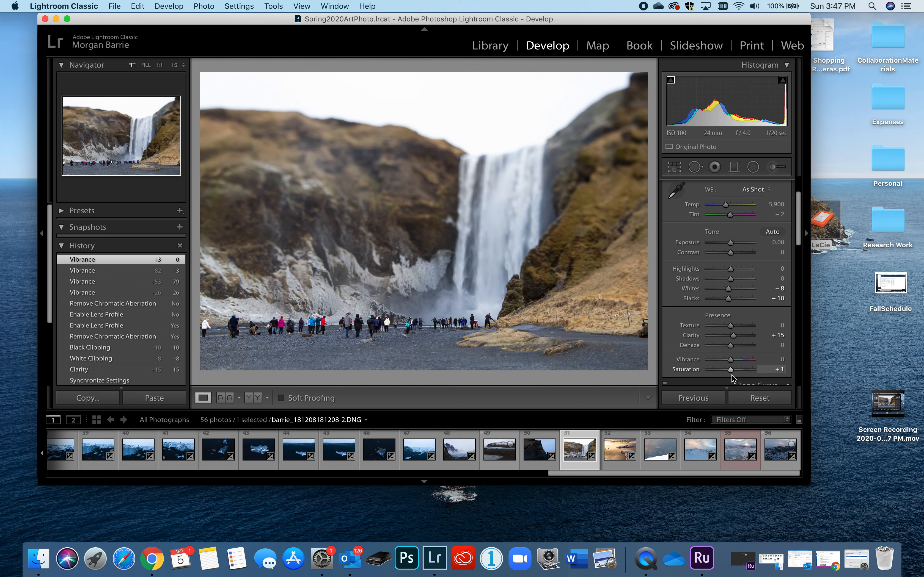
drag(732, 375, 731, 375)
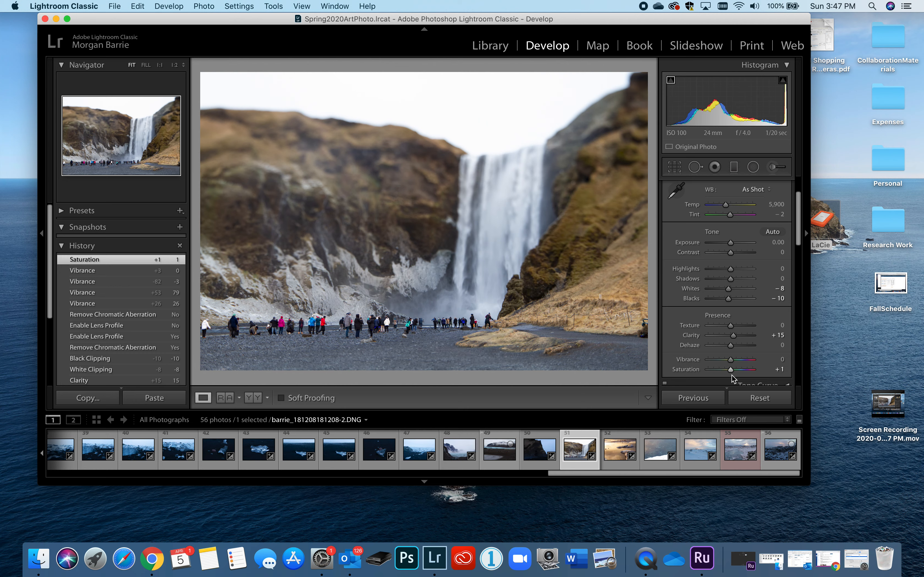
Expand the Tone Curve settings, examine the curve and its Region sliders, and collapse them again
scroll(710, 325, down, 3)
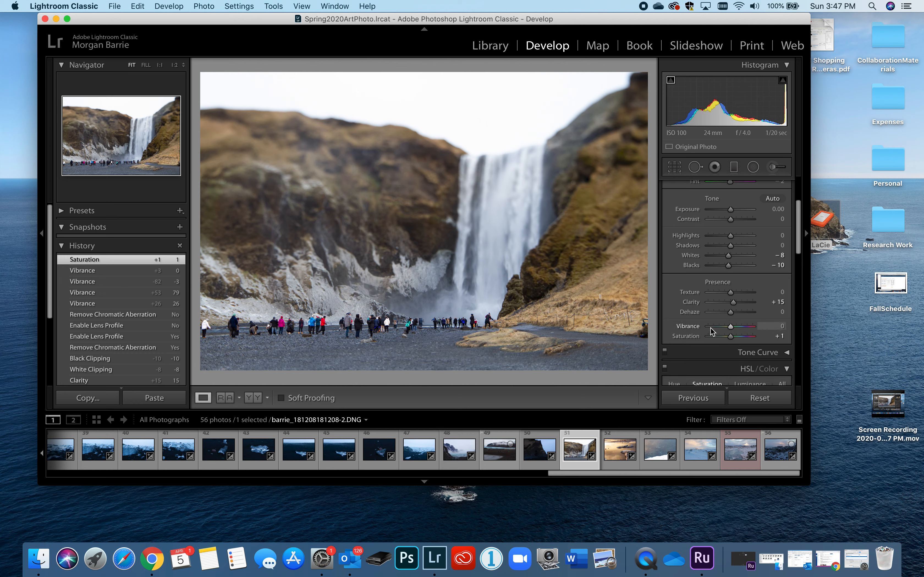
scroll(710, 327, down, 4)
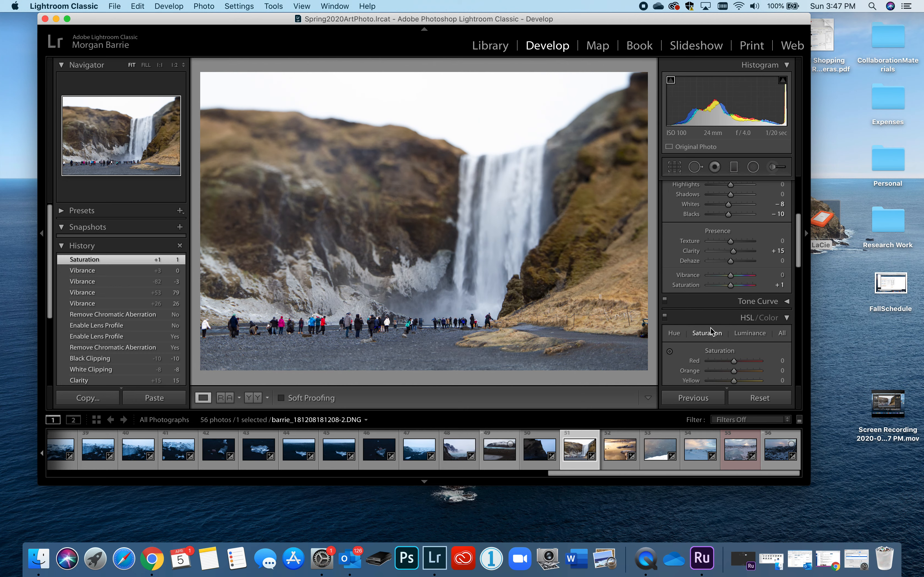
scroll(742, 297, down, 2)
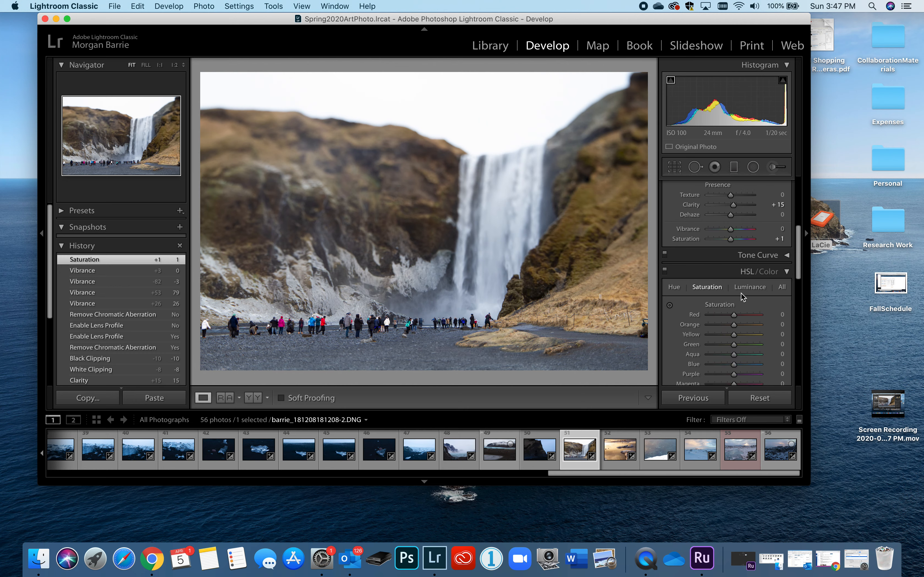
click(787, 258)
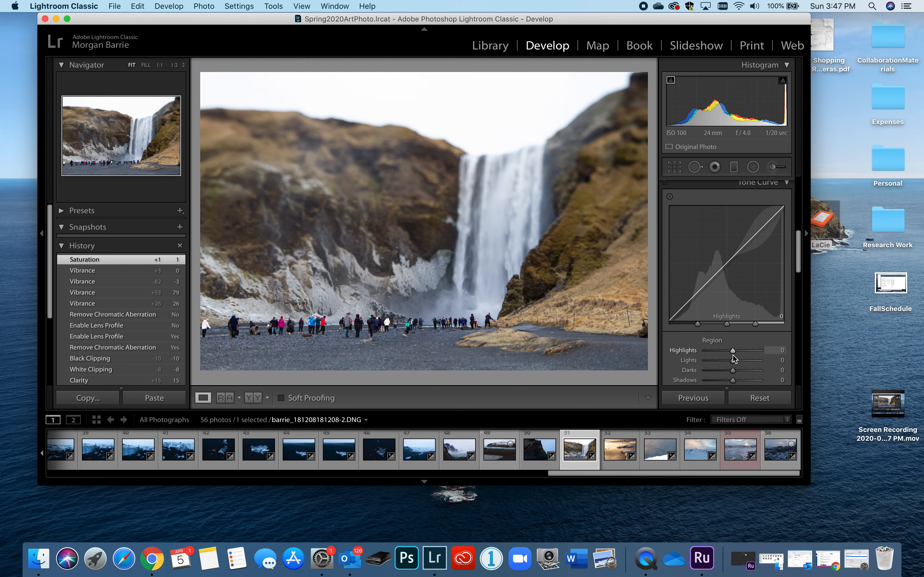
scroll(731, 357, down, 3)
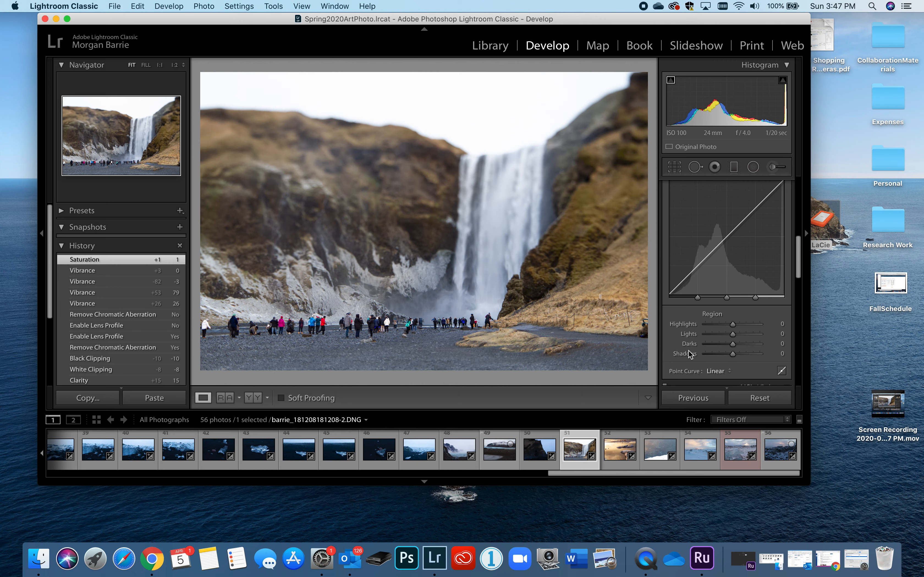
scroll(740, 299, up, 5)
scroll(740, 300, up, 3)
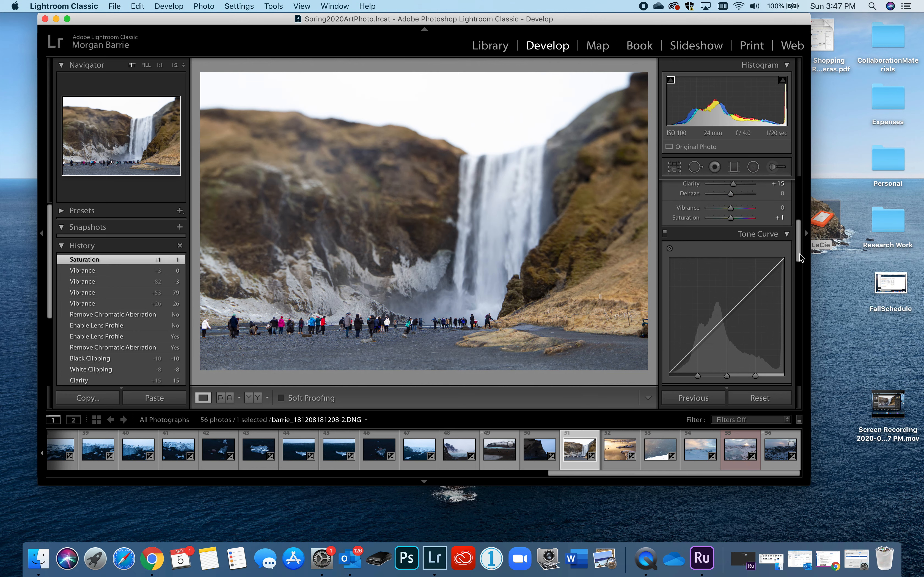
click(786, 234)
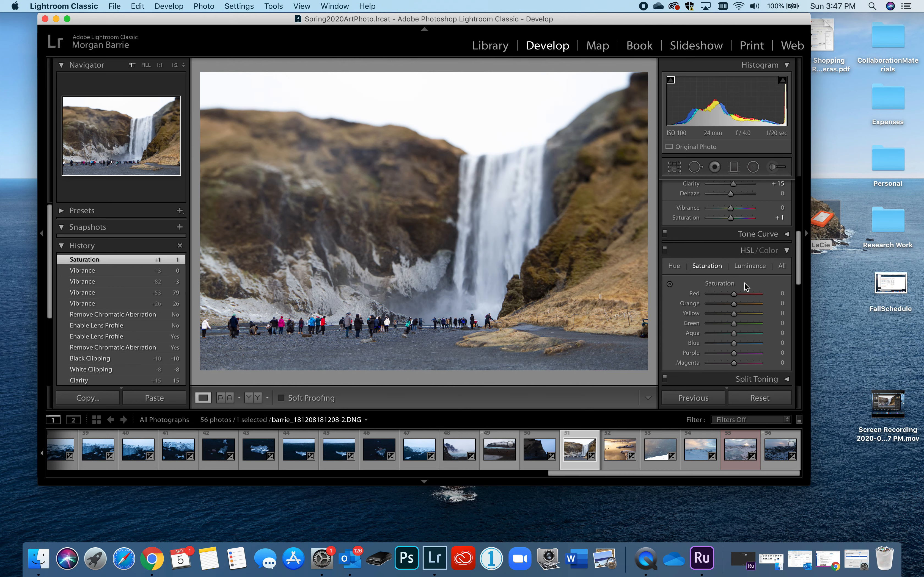
Compare the HSL and Color views, go through the Hue, Saturation and Luminance sliders, and return to the Color view
scroll(744, 283, down, 1)
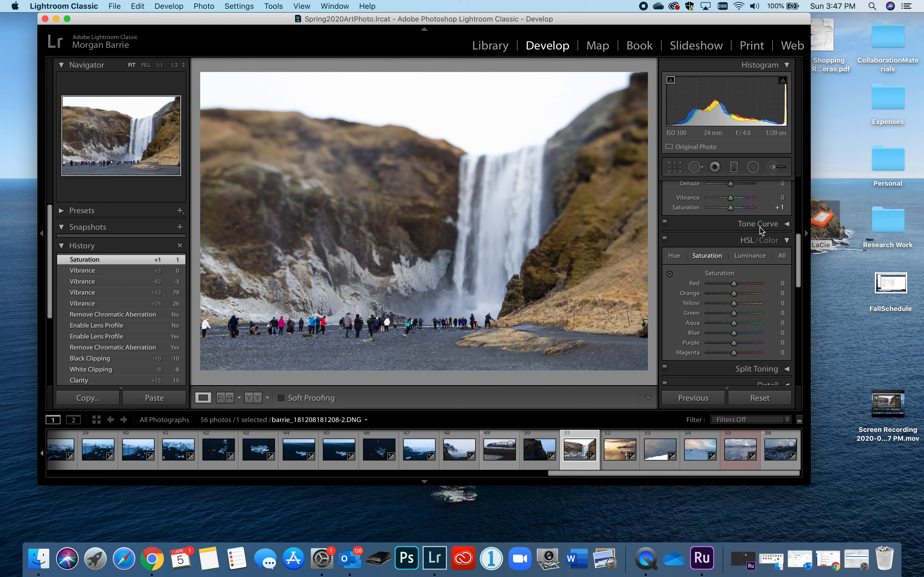
click(748, 241)
click(749, 242)
click(768, 242)
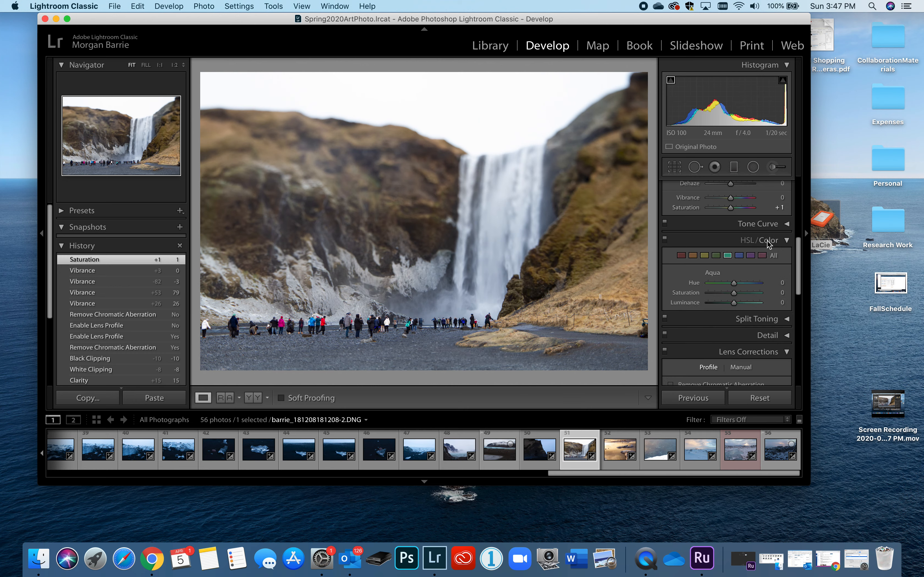
click(747, 242)
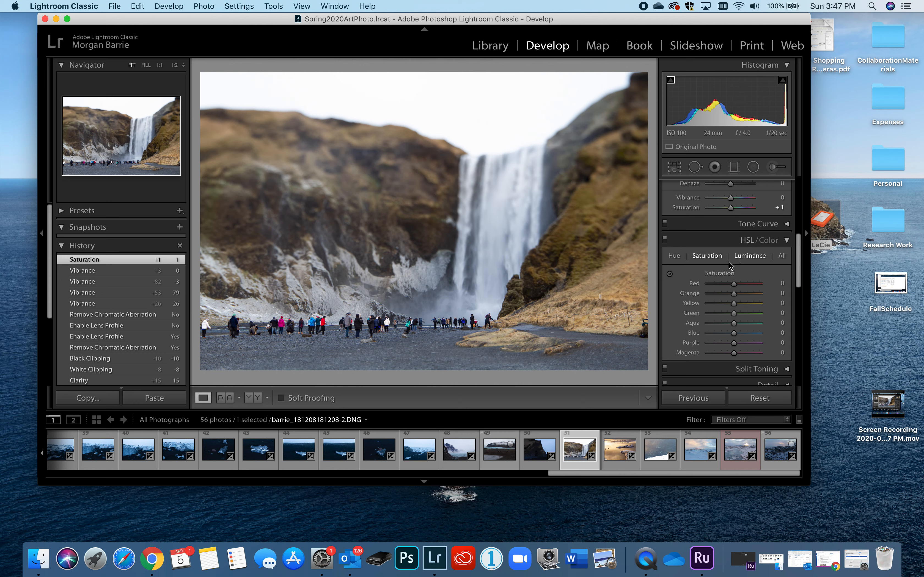
click(674, 256)
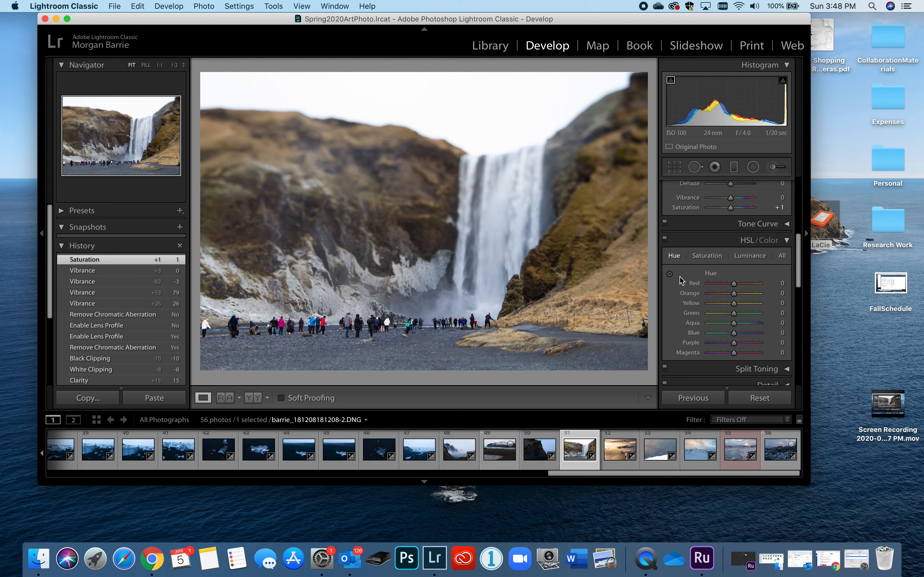
click(712, 256)
click(744, 255)
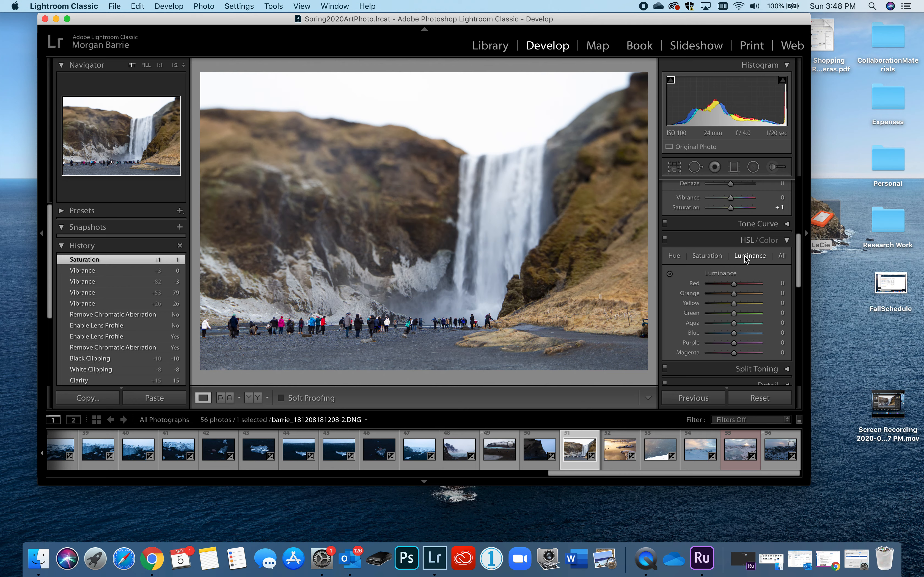
click(773, 241)
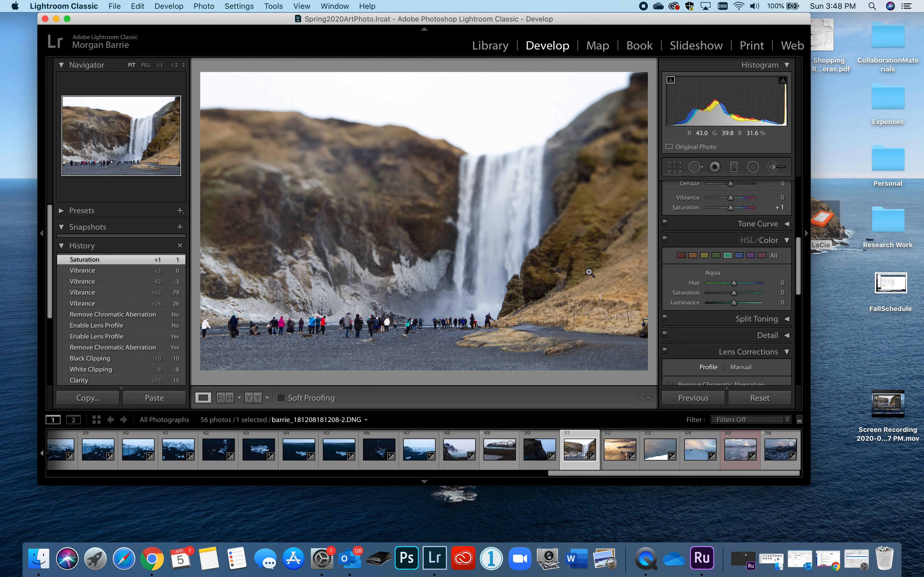
Try the green Saturation at −100 in the Color adjustments and undo the change
click(716, 257)
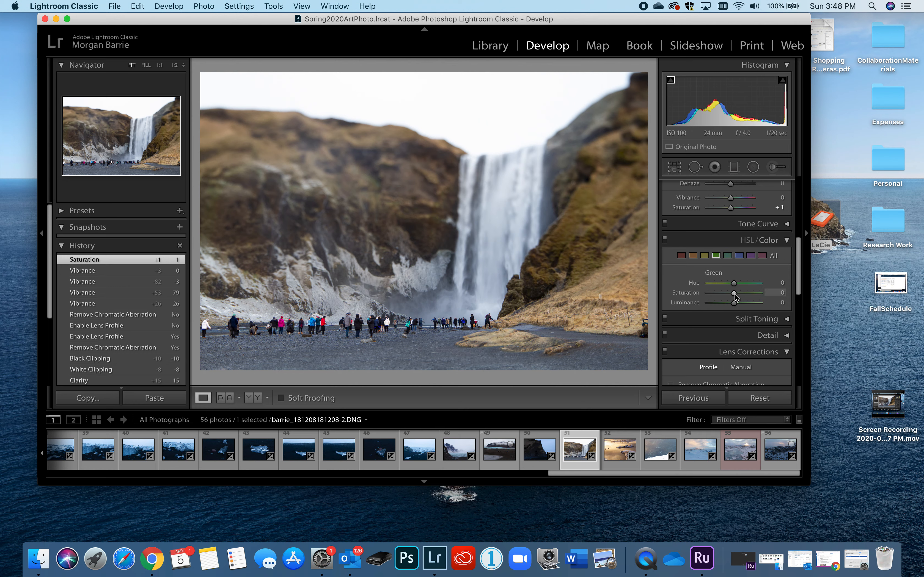
drag(734, 293, 645, 284)
key(super+z)
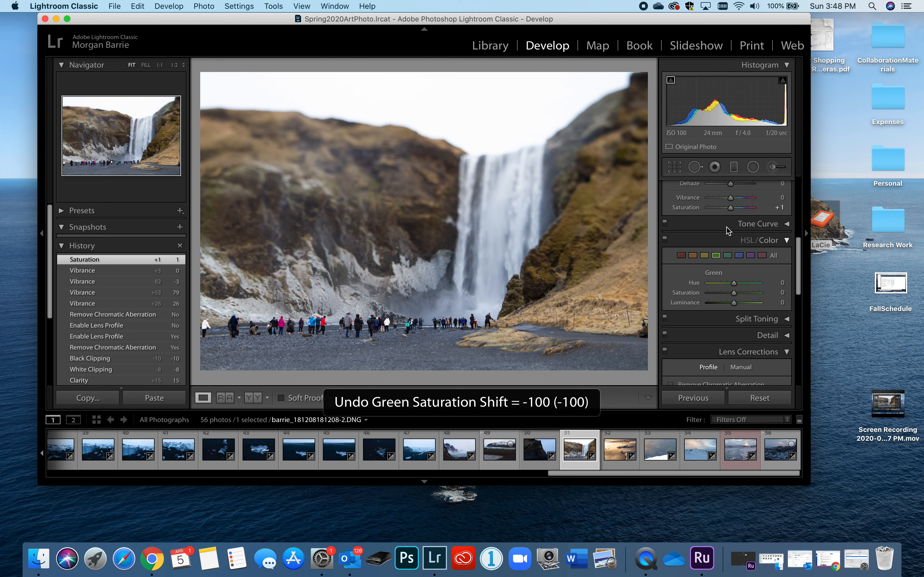
Set the yellow Saturation to +38 and the yellow Luminance to +2 in the Color adjustments
click(704, 255)
mouse_move(733, 293)
mouse_down()
mouse_move(811, 298)
mouse_move(734, 298)
mouse_move(744, 293)
mouse_move(749, 302)
mouse_up()
drag(762, 301, 734, 306)
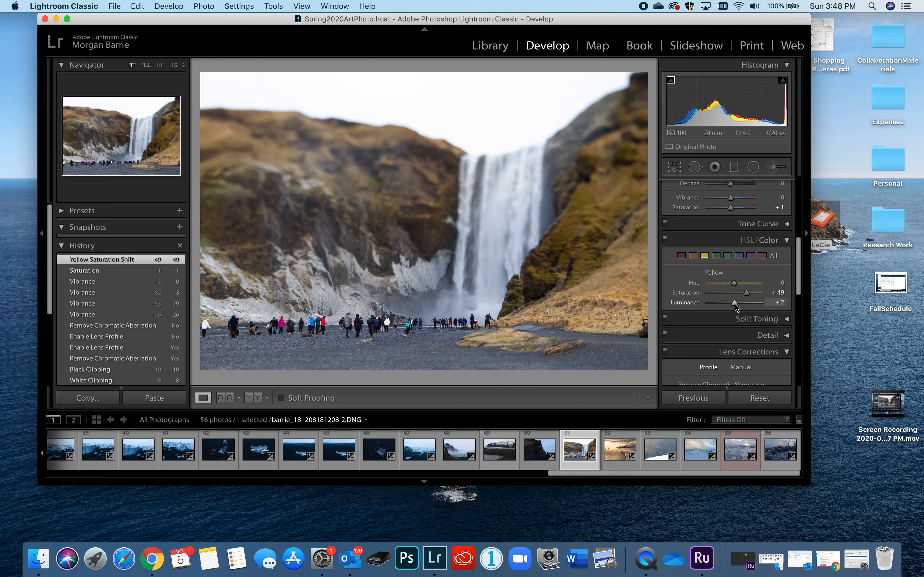
drag(735, 303, 742, 292)
Set the orange Saturation to +26 and reset the orange Hue to 0 after trying −100 and +30
click(693, 256)
mouse_move(733, 293)
mouse_down()
mouse_move(796, 299)
mouse_move(740, 293)
mouse_up()
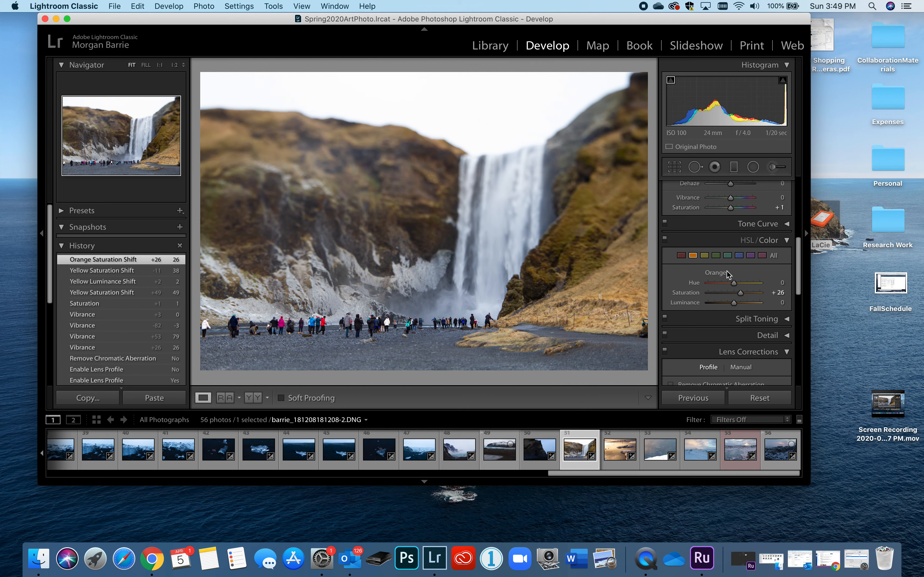
drag(733, 285, 675, 287)
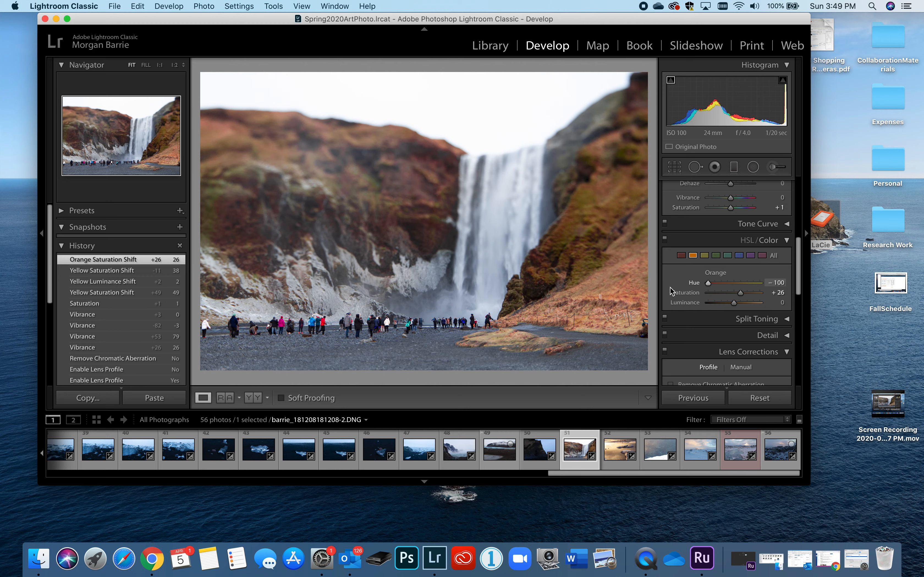
drag(706, 293, 738, 296)
click(776, 283)
text(0)
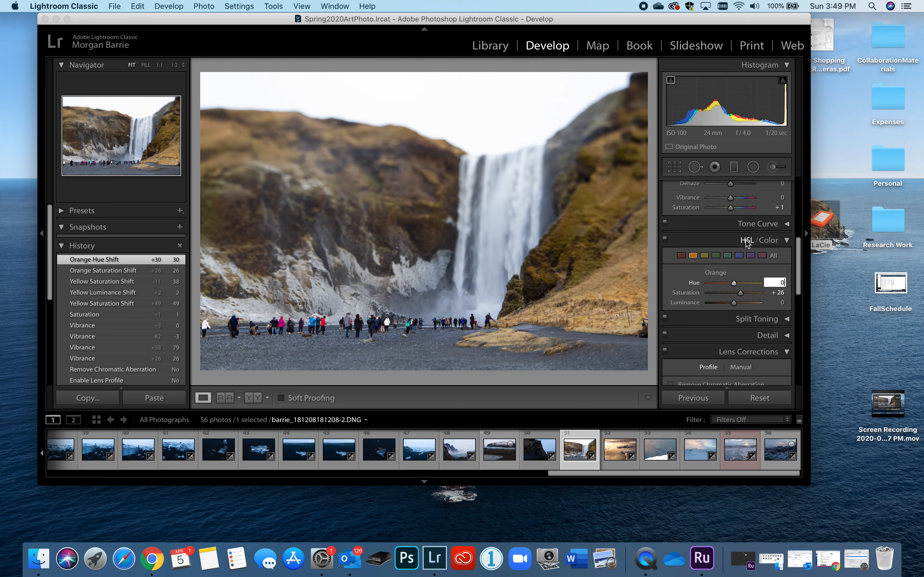
Go through the Hue, Saturation and Luminance sliders in the HSL view, return to the Color view and examine its individual colour swatches
click(747, 240)
click(674, 256)
click(706, 255)
click(749, 255)
click(771, 244)
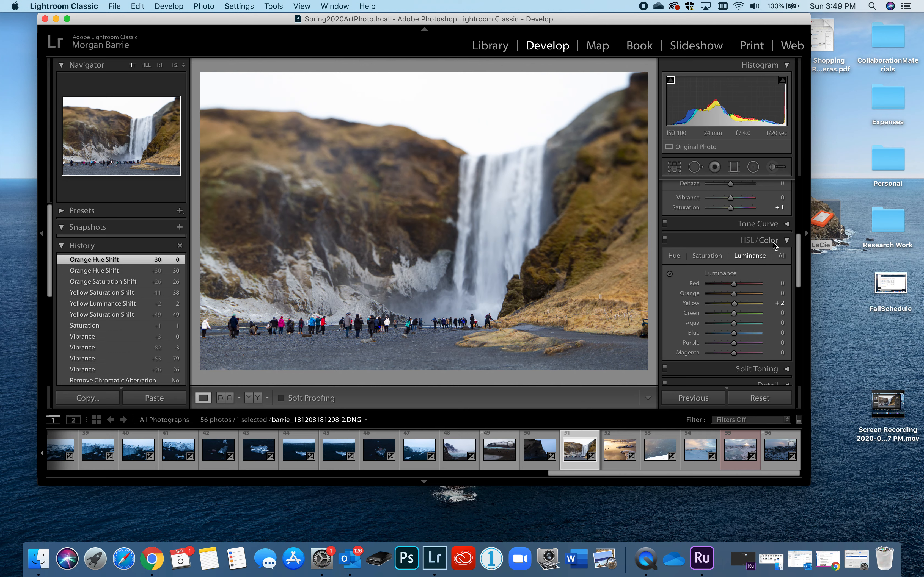
click(703, 256)
click(717, 256)
click(740, 255)
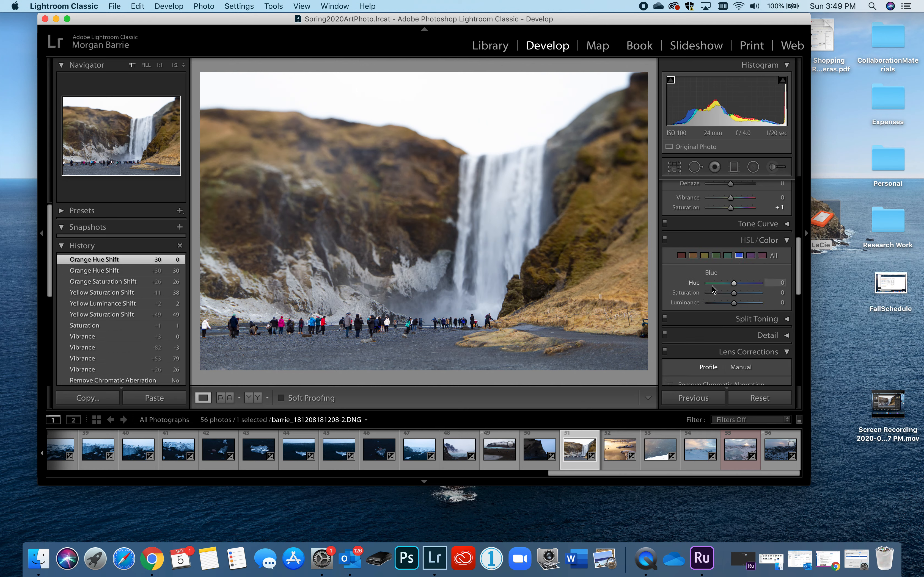
Expand the Split Toning and Detail adjustments and examine their toning, Sharpening and Noise Reduction sliders
scroll(712, 285, down, 5)
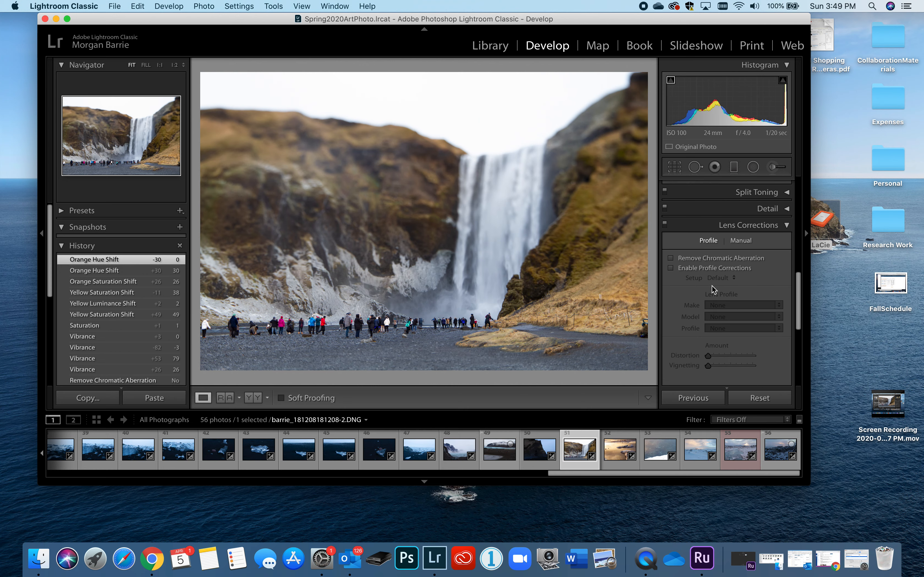
scroll(712, 289, up, 3)
click(786, 258)
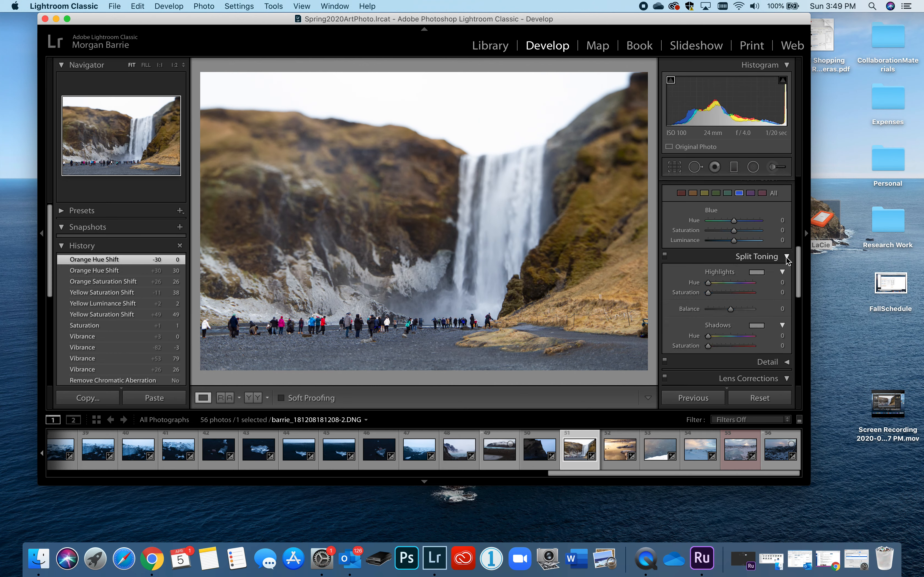
scroll(768, 308, down, 2)
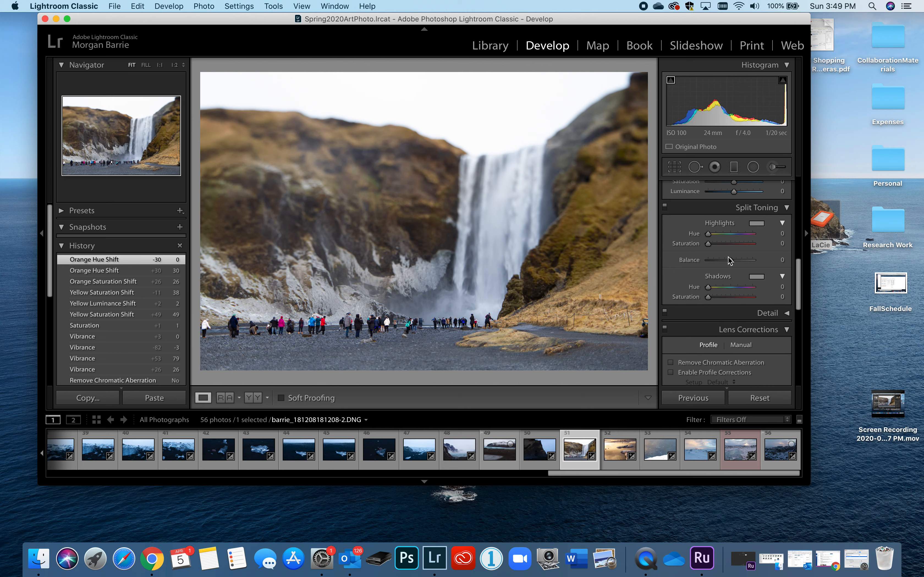
click(781, 313)
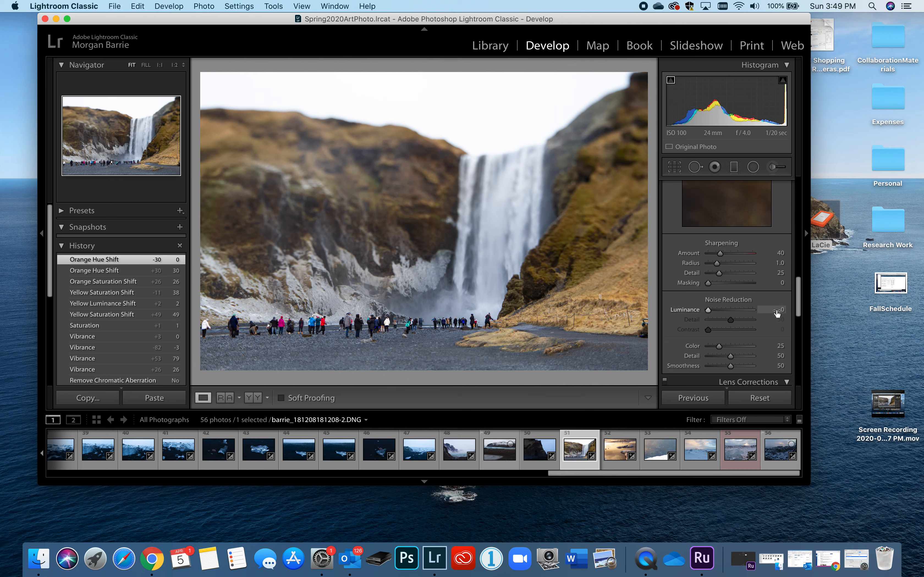
scroll(746, 305, up, 1)
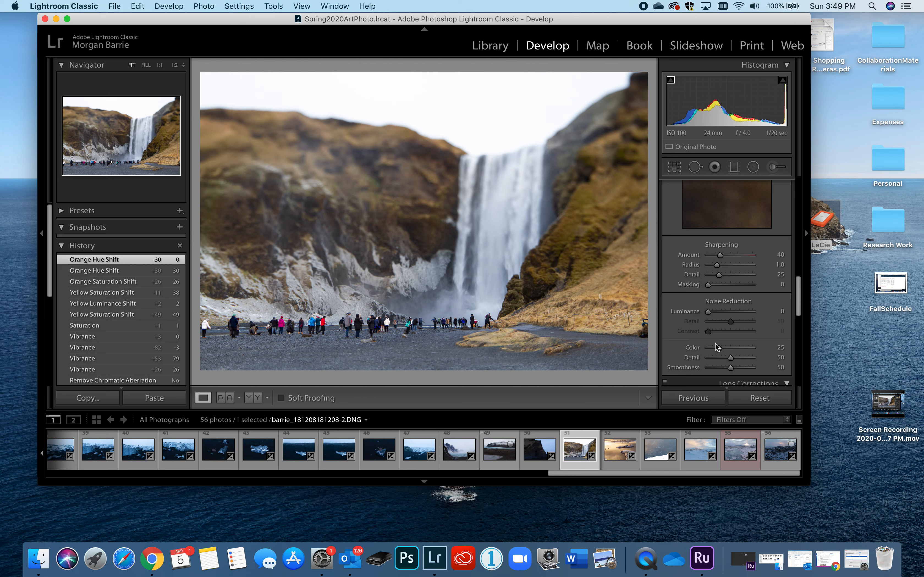
Try Remove Chromatic Aberration and Enable Profile Corrections in Lens Corrections, and turn both options off again
scroll(715, 342, down, 5)
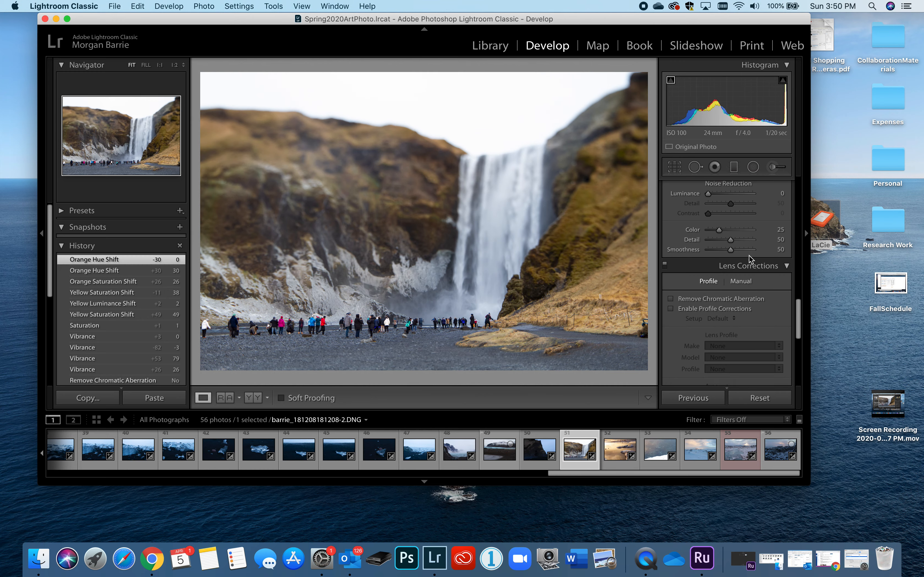
click(670, 299)
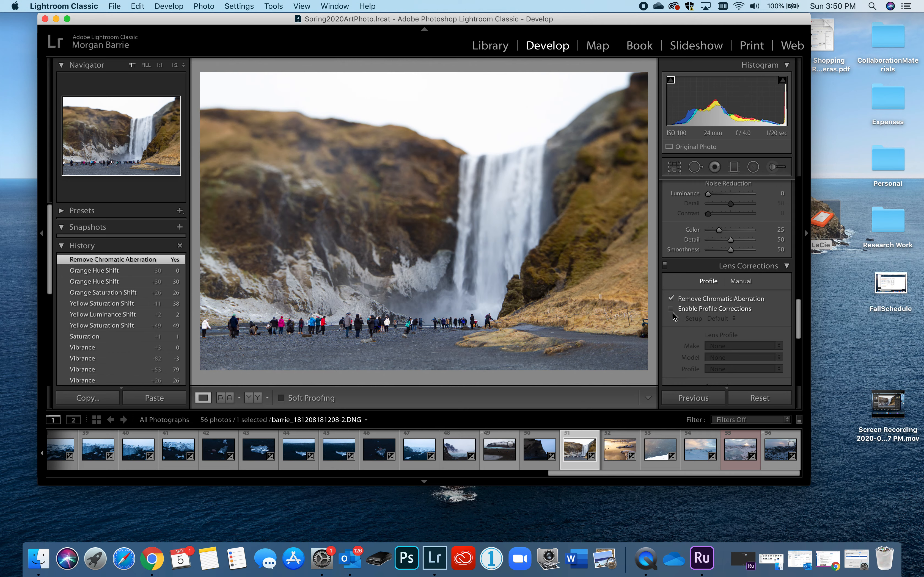
click(671, 308)
scroll(674, 314, down, 1)
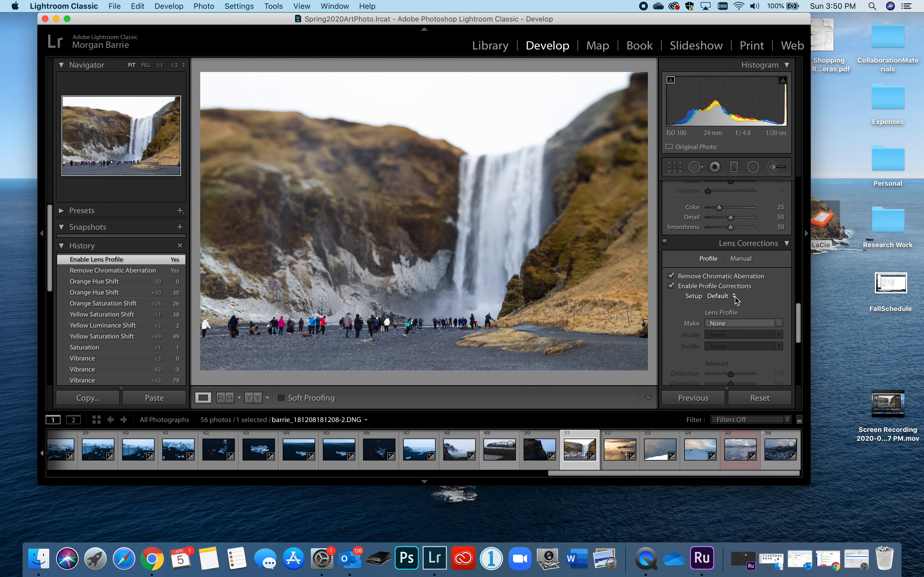
scroll(735, 298, down, 3)
click(670, 212)
click(670, 223)
Expand the Transform adjustments, examine the Upright options and transform sliders, and collapse the section again
scroll(713, 264, down, 3)
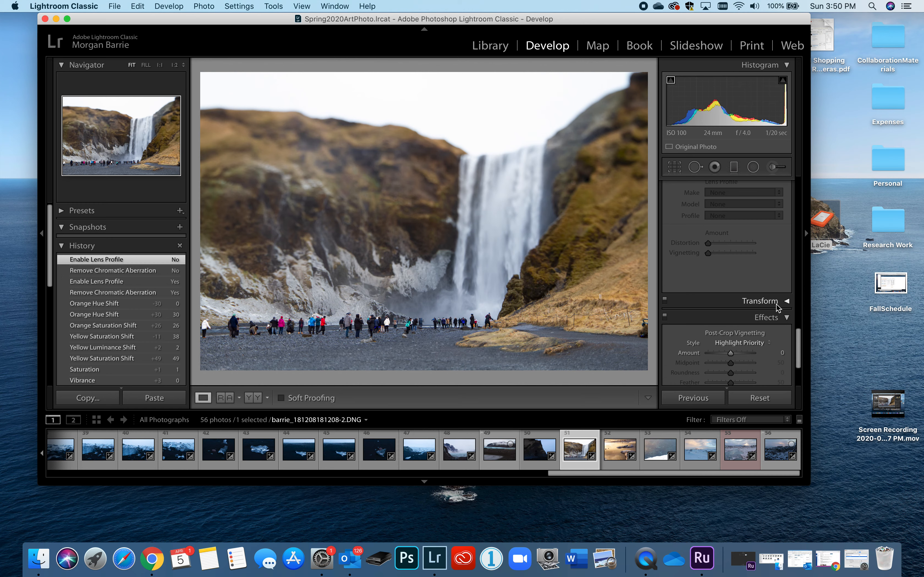
click(784, 301)
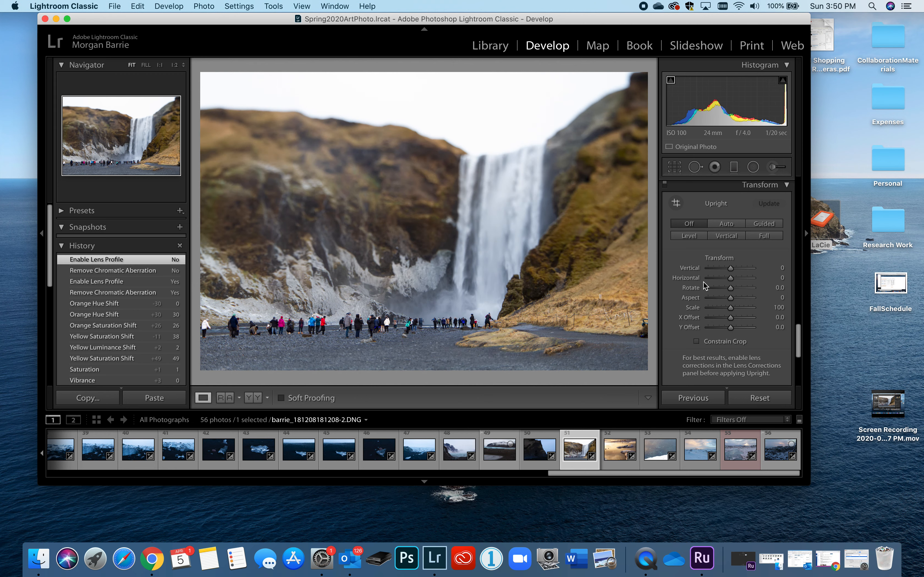
click(785, 186)
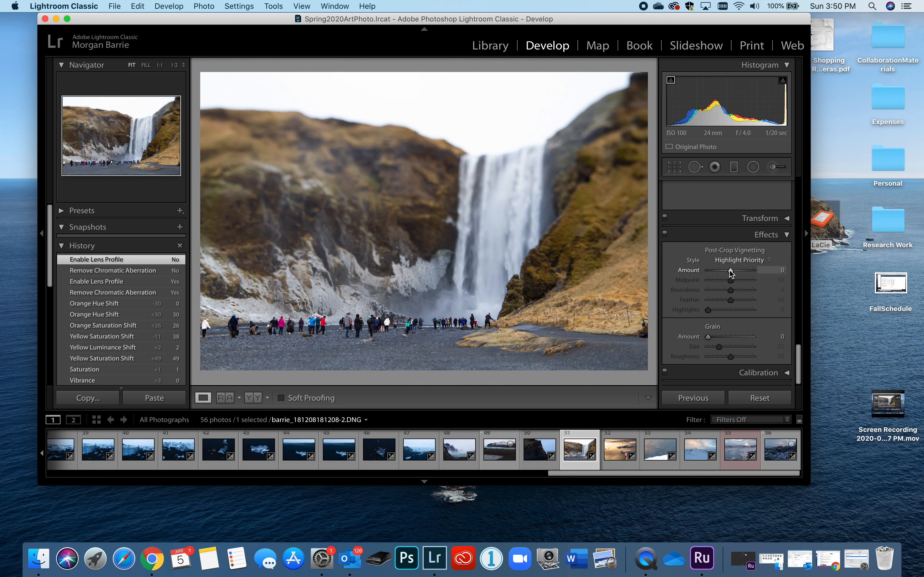
Set the Post-Crop Vignetting Amount to −7 in the Effects adjustments, keeping the Highlight Priority style
mouse_move(730, 273)
mouse_down()
mouse_move(738, 272)
mouse_move(729, 272)
mouse_up()
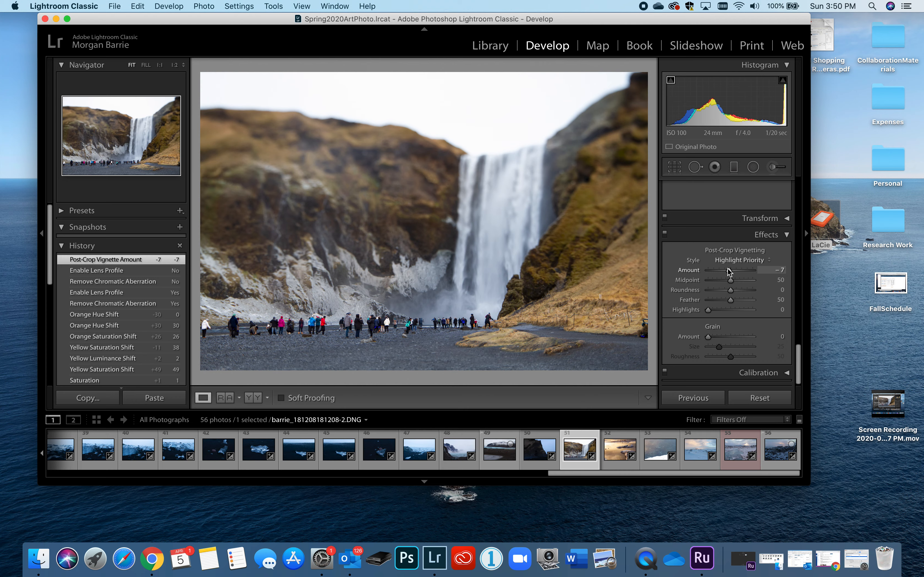